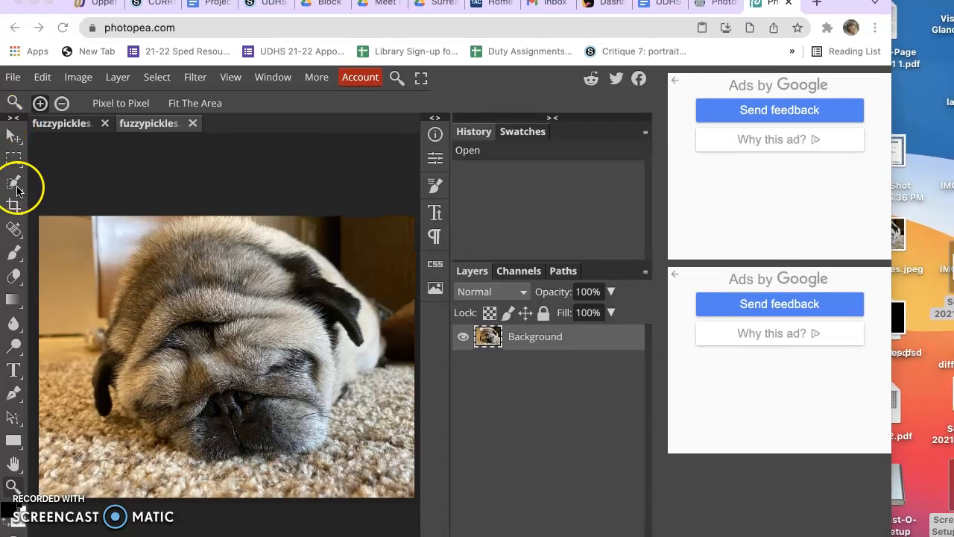
- Select the pug with the Quick Selection tool and turn on Quick Mask Mode
left_click(23, 188)
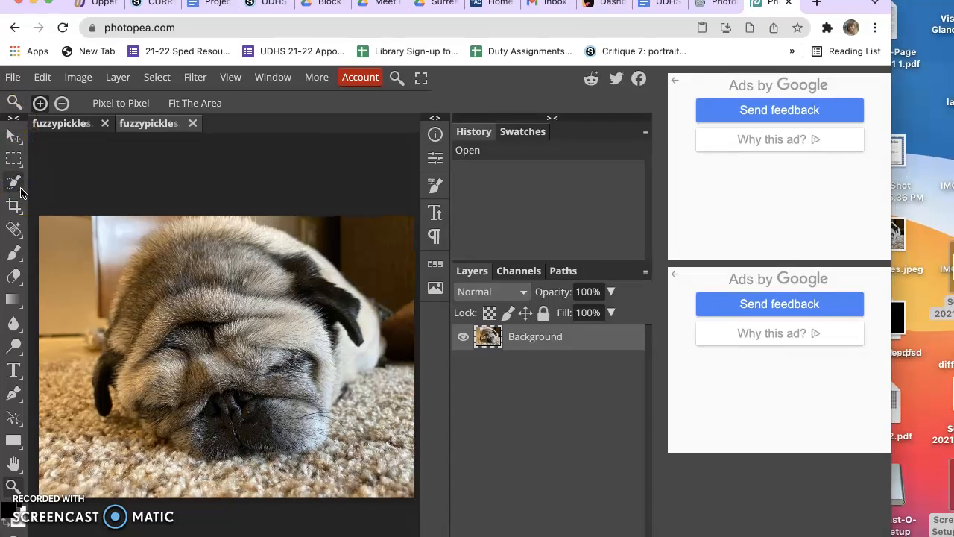
left_click(20, 192)
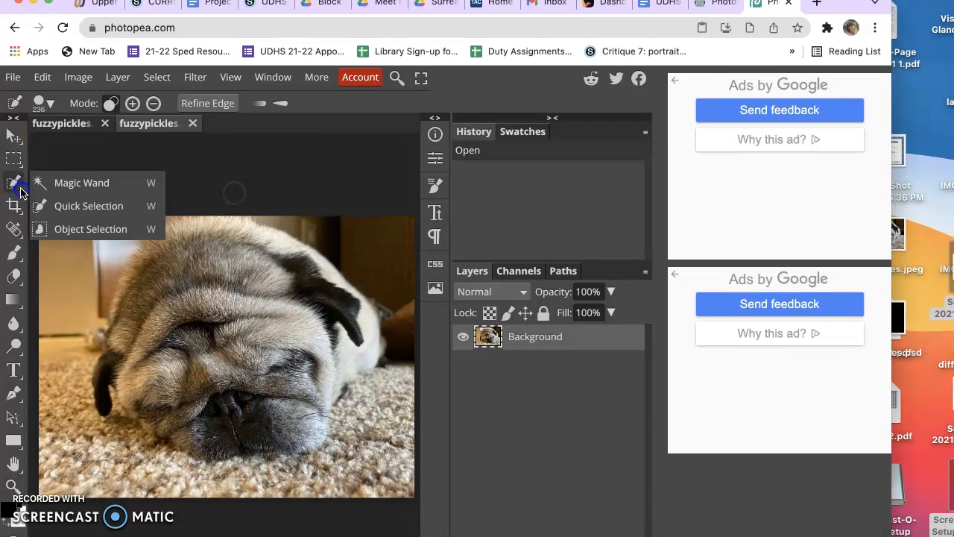
left_click(84, 208)
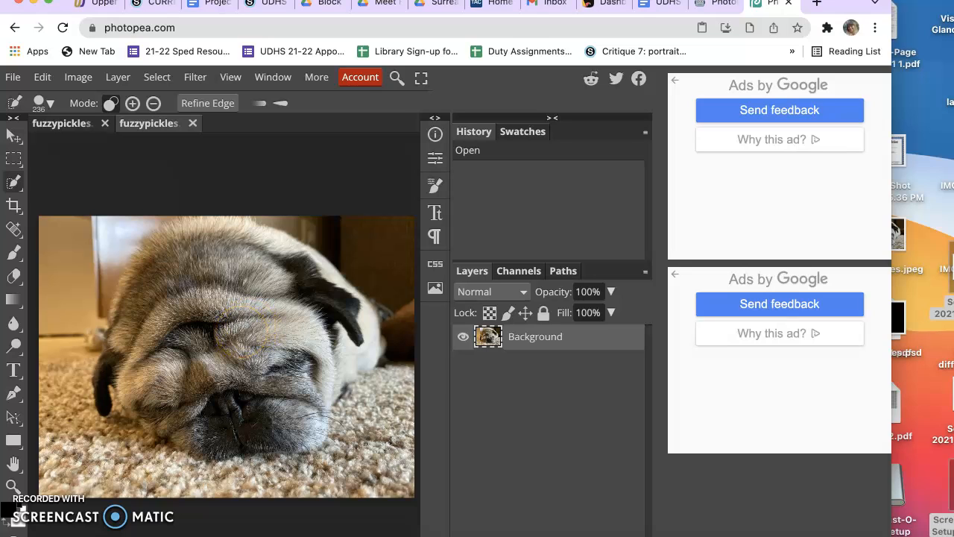
left_click(243, 332)
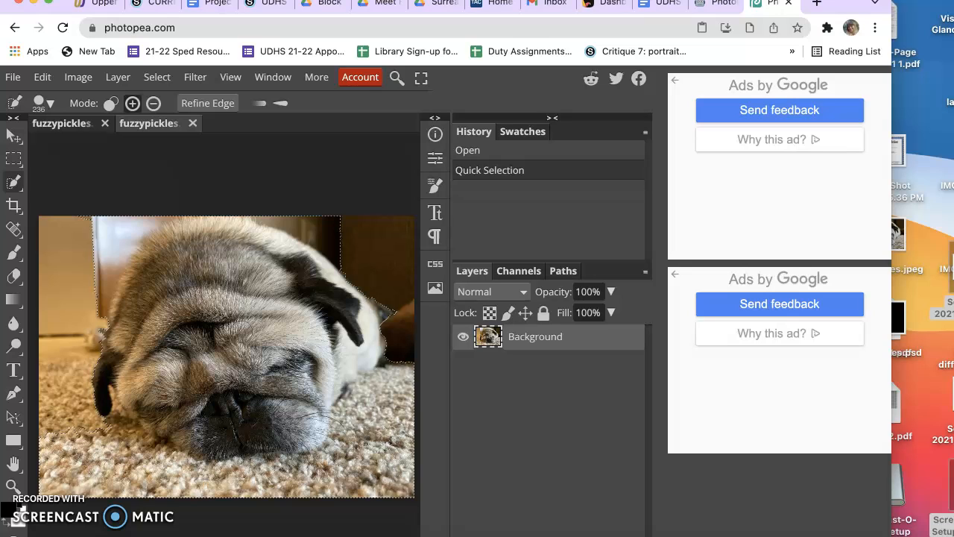
left_click(162, 77)
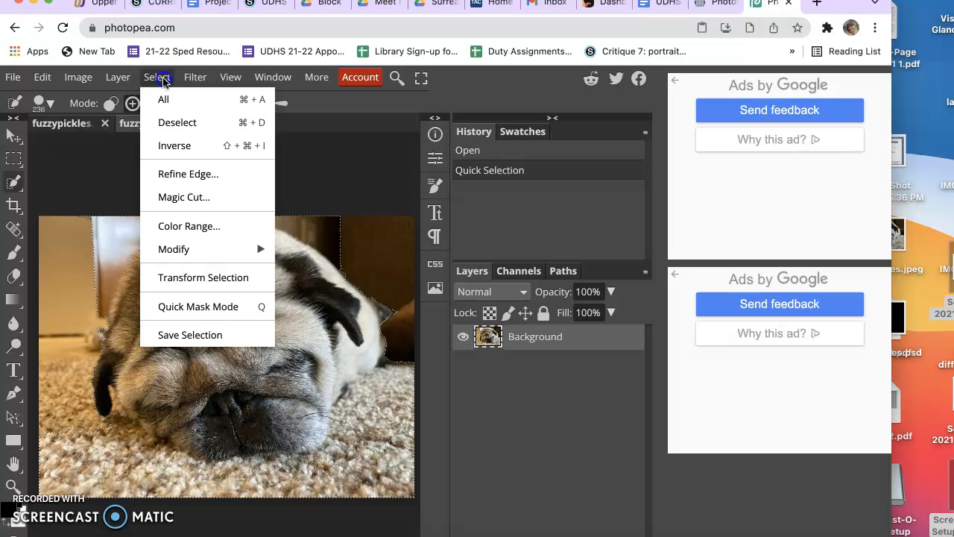
left_click(188, 305)
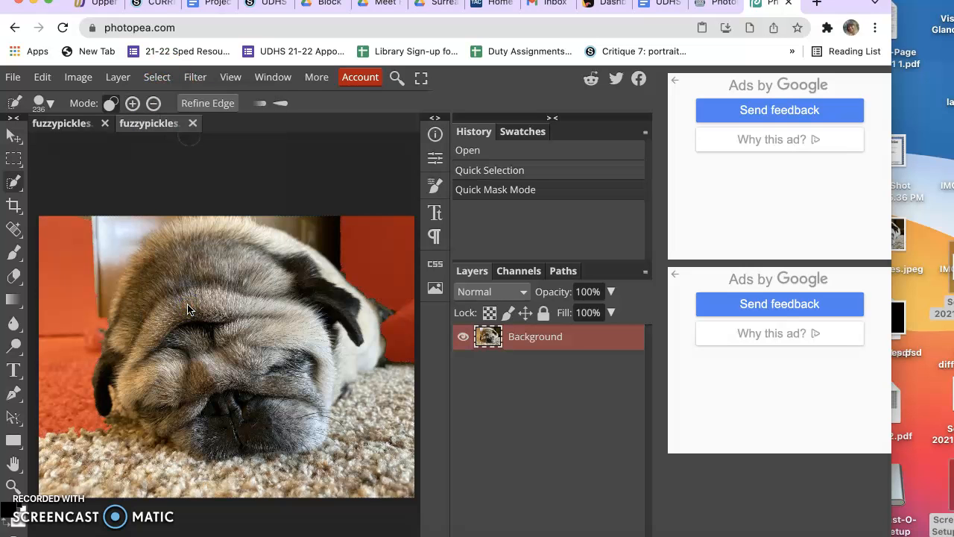
- Mask the carpet in the photo's lower-left corner with a 548 px brush
left_click(12, 485)
left_click_drag(74, 453, 70, 452)
left_click(145, 415)
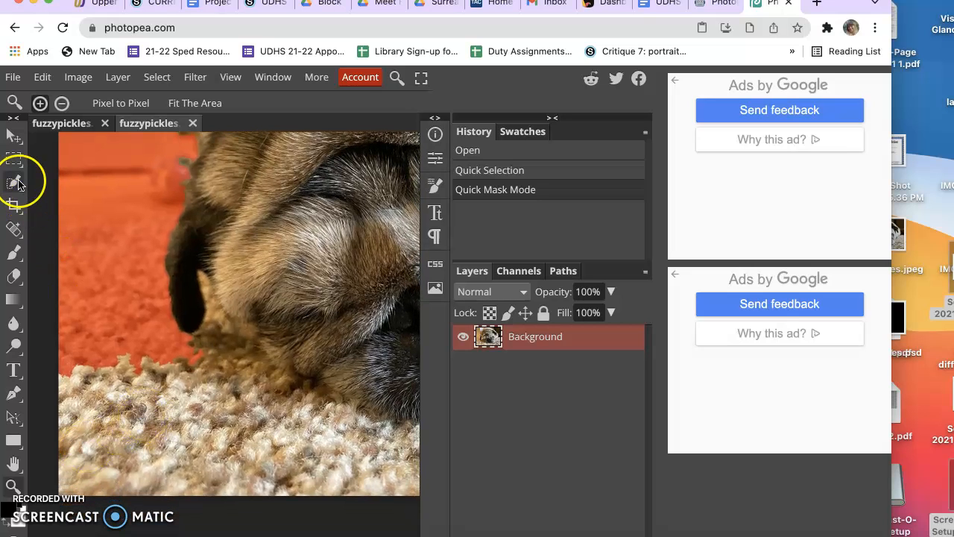
left_click(15, 250)
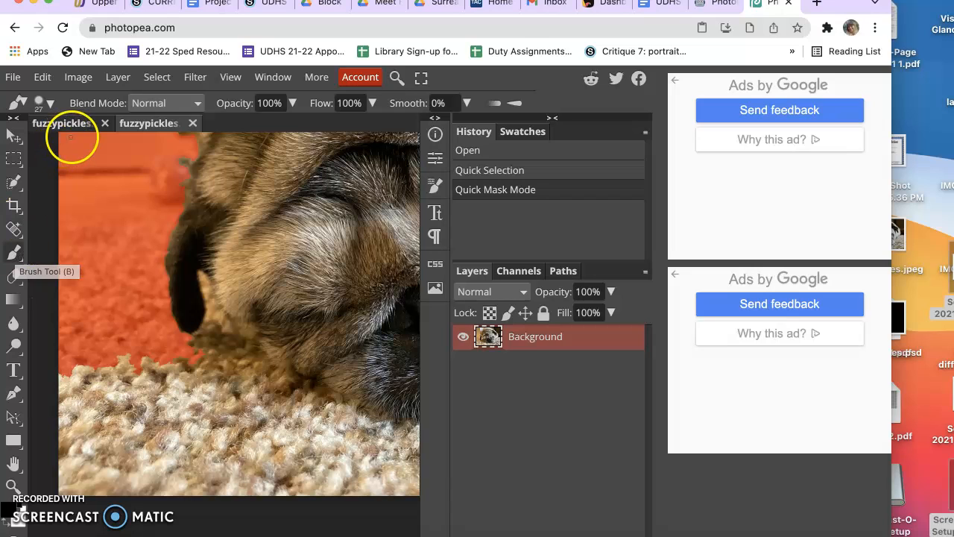
left_click(50, 103)
left_click_drag(141, 142, 187, 147)
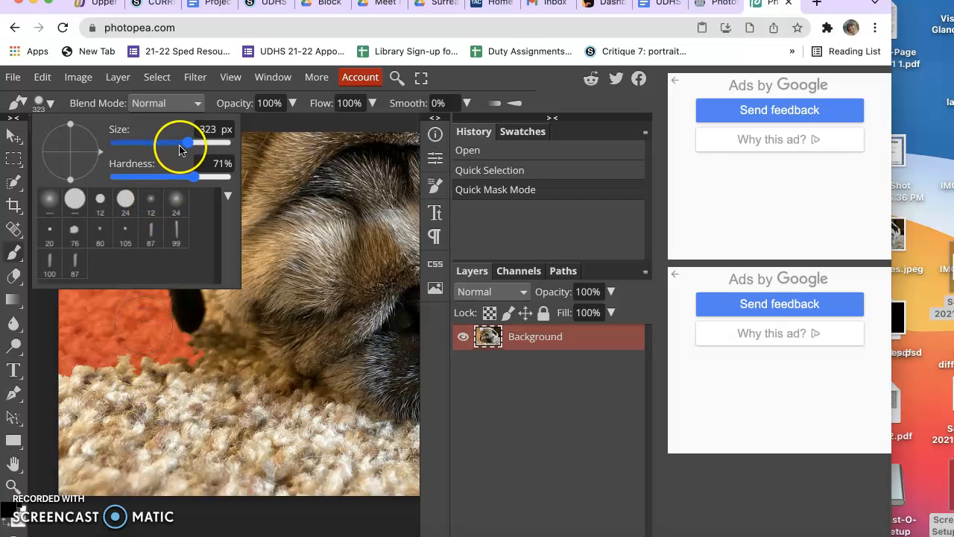
left_click_drag(188, 143, 205, 150)
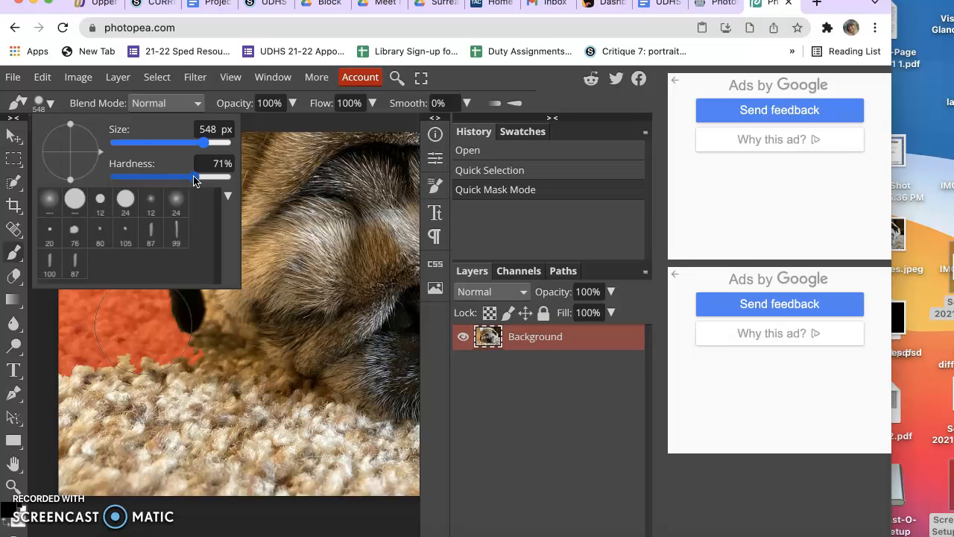
left_click(19, 255)
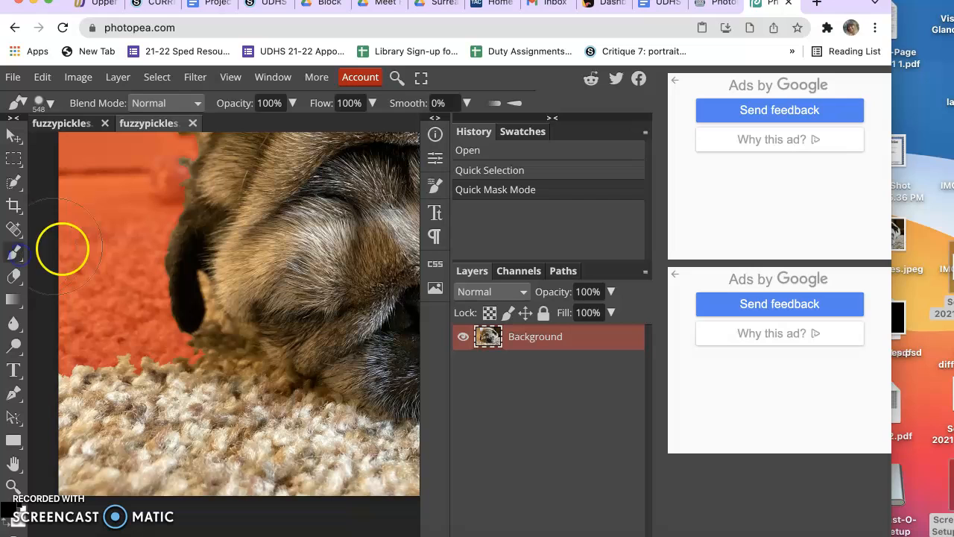
mouse_move(89, 370)
left_mouse_down()
mouse_move(120, 401)
mouse_move(89, 417)
mouse_move(89, 443)
left_mouse_up()
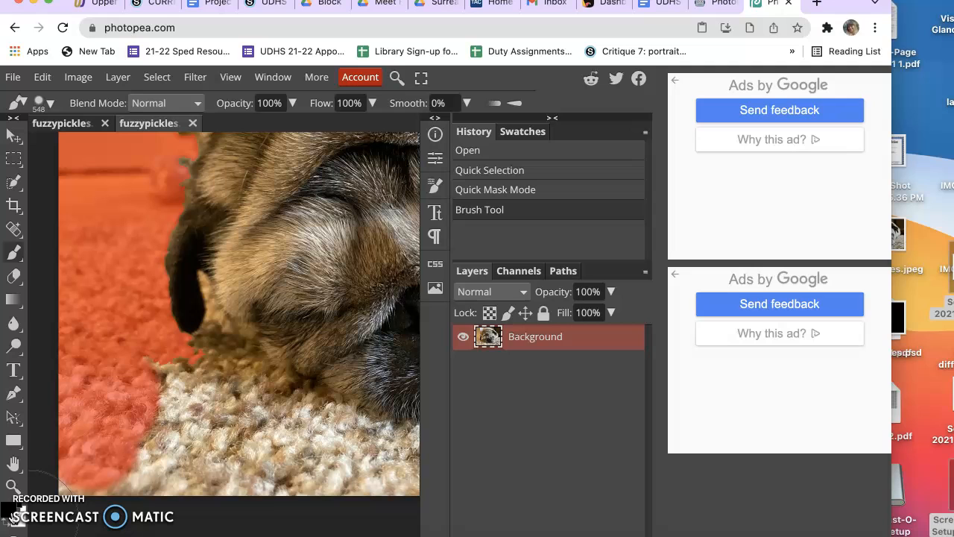
mouse_move(44, 491)
left_mouse_down()
mouse_move(53, 472)
mouse_move(111, 458)
mouse_move(97, 470)
left_mouse_up()
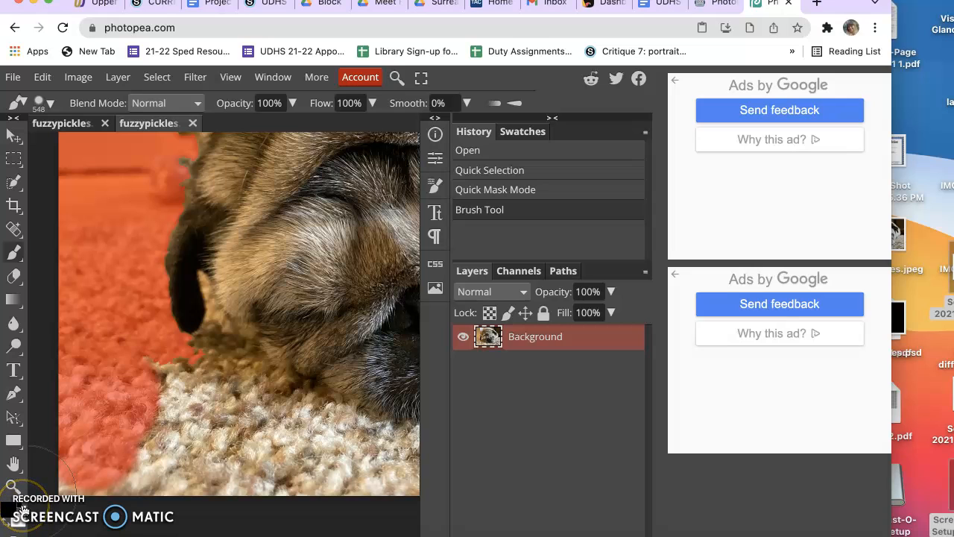
- Extend the mask across the carpet below the pug's chin along the photo's bottom edge
mouse_move(61, 481)
left_mouse_down()
mouse_move(139, 453)
mouse_move(149, 396)
mouse_move(208, 423)
mouse_move(223, 447)
mouse_move(184, 469)
mouse_move(250, 450)
mouse_move(343, 468)
left_mouse_up()
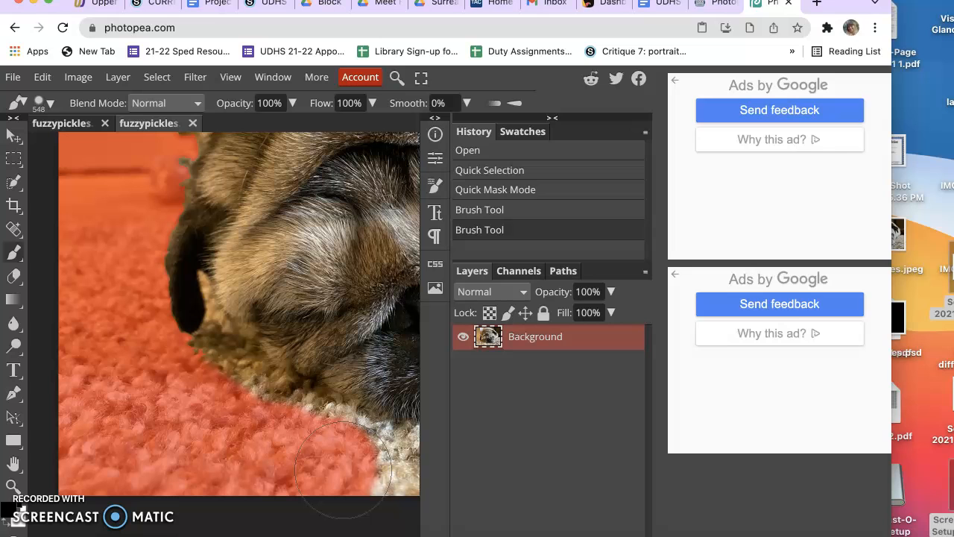
left_click(363, 477)
scroll(358, 469, "right", 3)
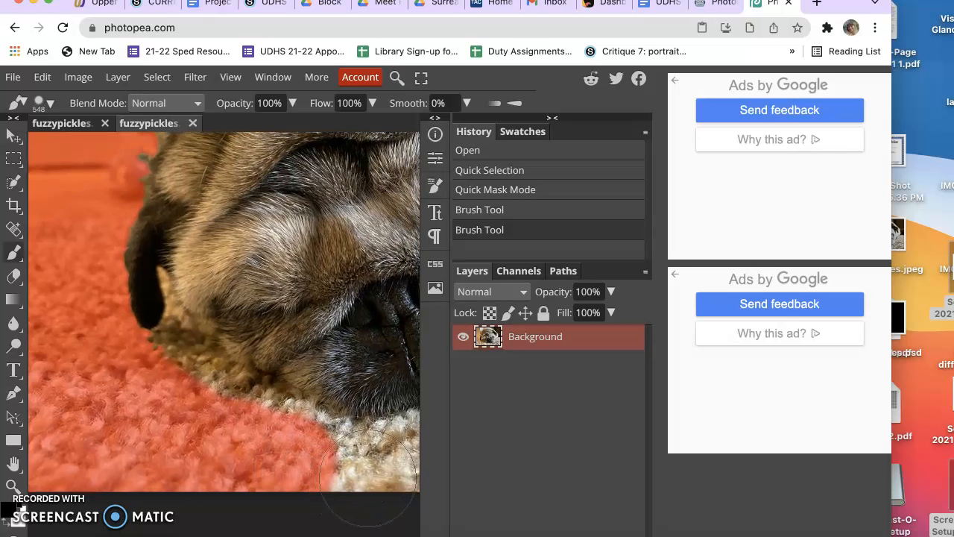
left_click(305, 488)
left_click_drag(321, 488, 387, 484)
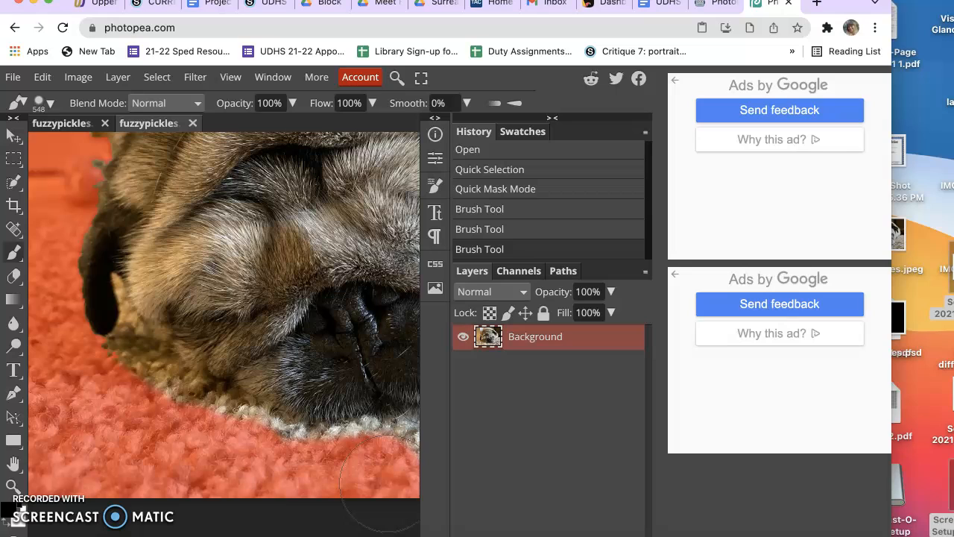
left_click_drag(184, 465, 76, 478)
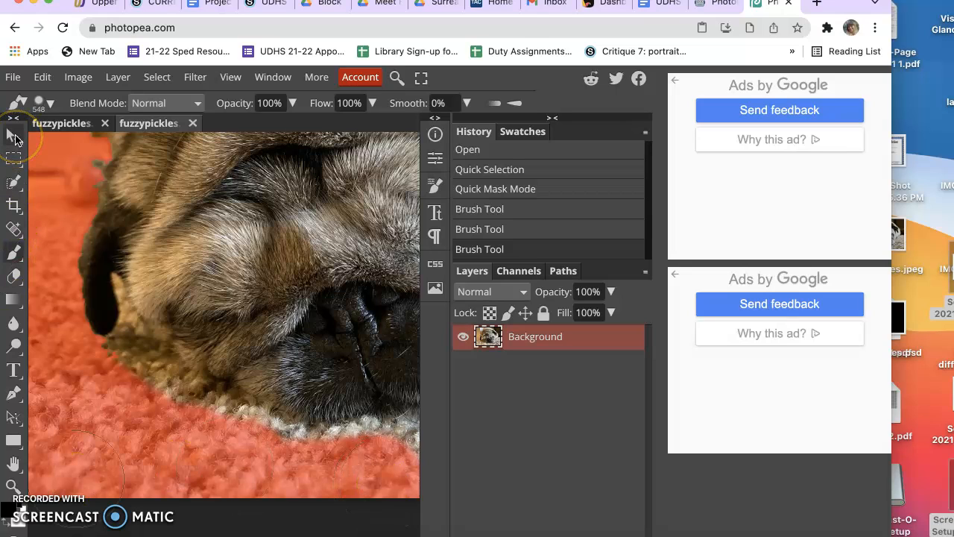
- Mask the patch of carpet between the pug's left-hand ear and its cheek with a 141 px brush
left_click(15, 465)
left_click_drag(164, 319, 207, 341)
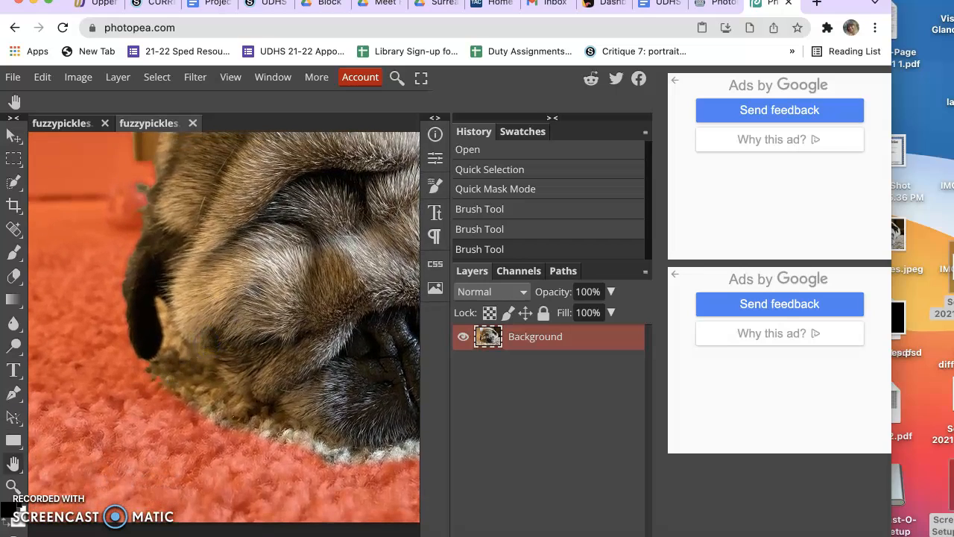
left_click(20, 189)
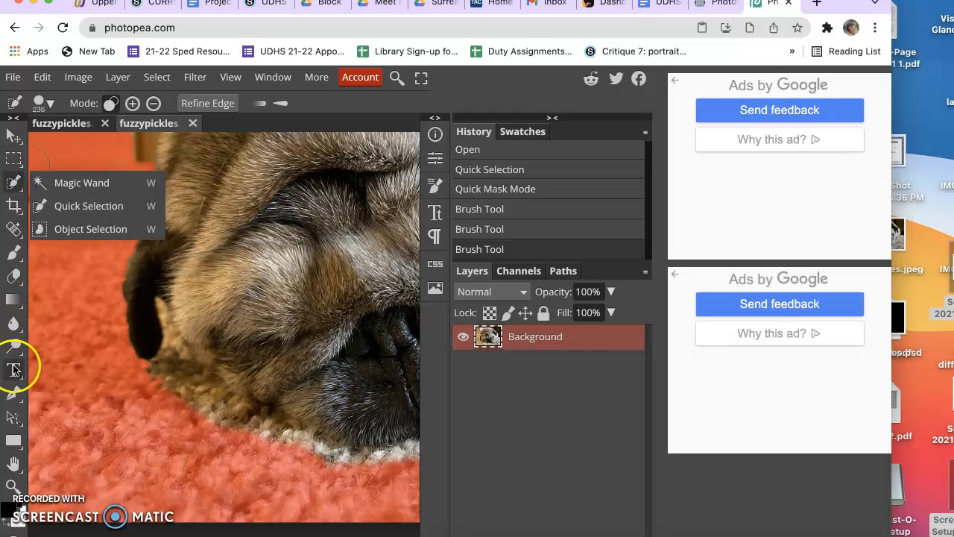
left_click(10, 257)
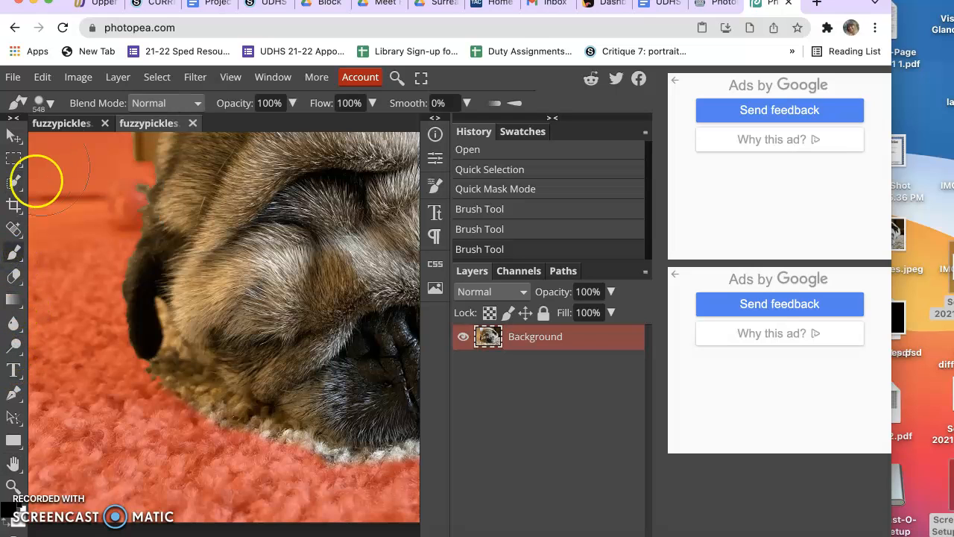
left_click(50, 106)
left_click_drag(204, 142, 169, 142)
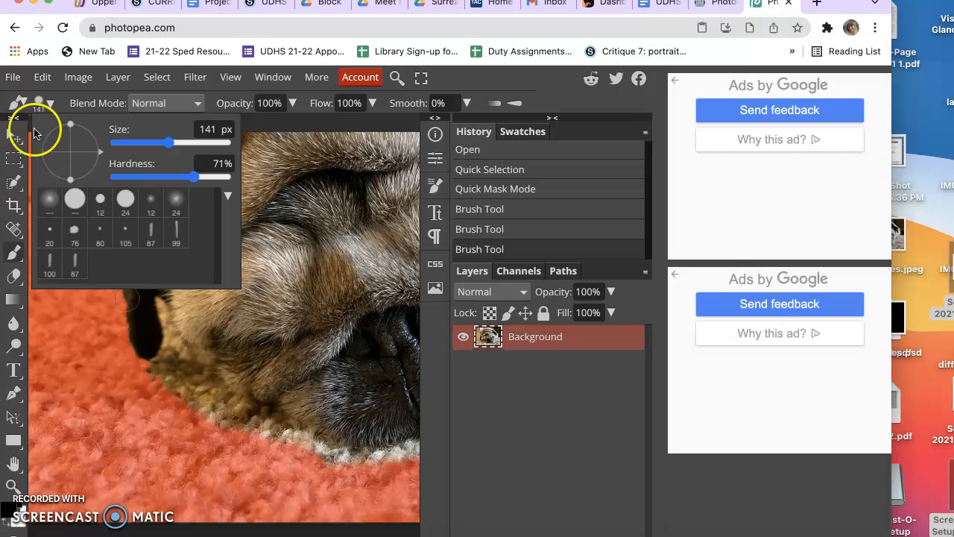
left_click(15, 253)
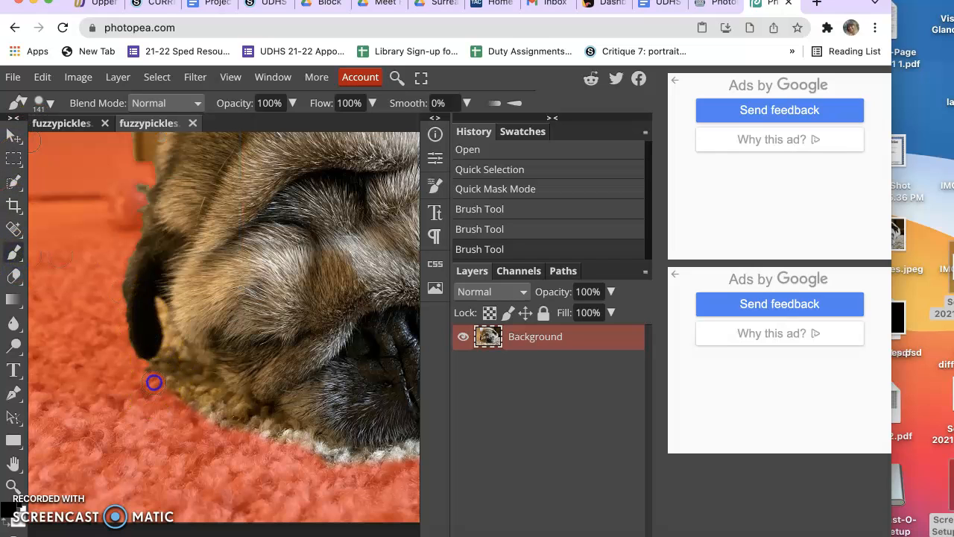
mouse_move(172, 361)
left_mouse_down()
mouse_move(181, 353)
mouse_move(221, 392)
mouse_move(199, 397)
mouse_move(177, 381)
mouse_move(164, 388)
mouse_move(146, 341)
left_mouse_up()
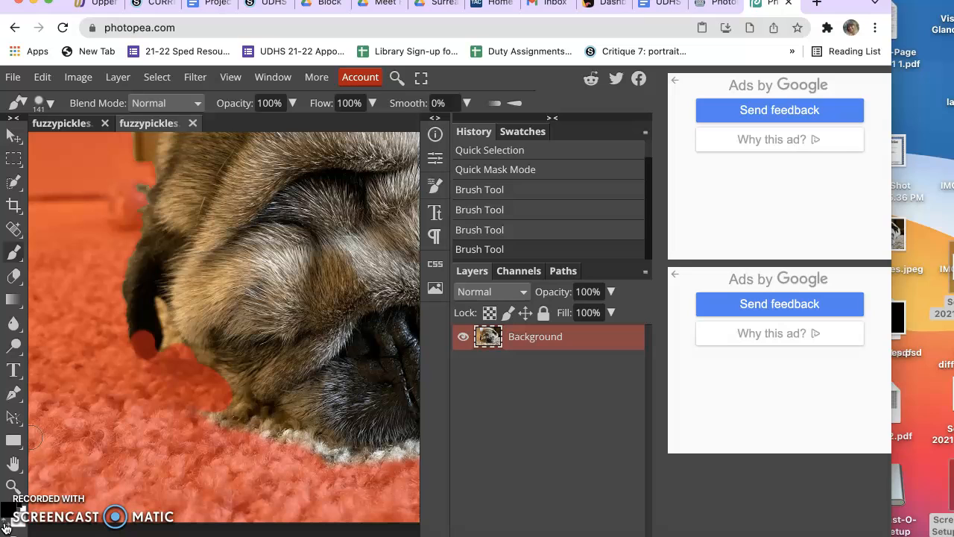
- Paint white over the ear tip to unmask it, and mask the carpet around it again with black
key("x")
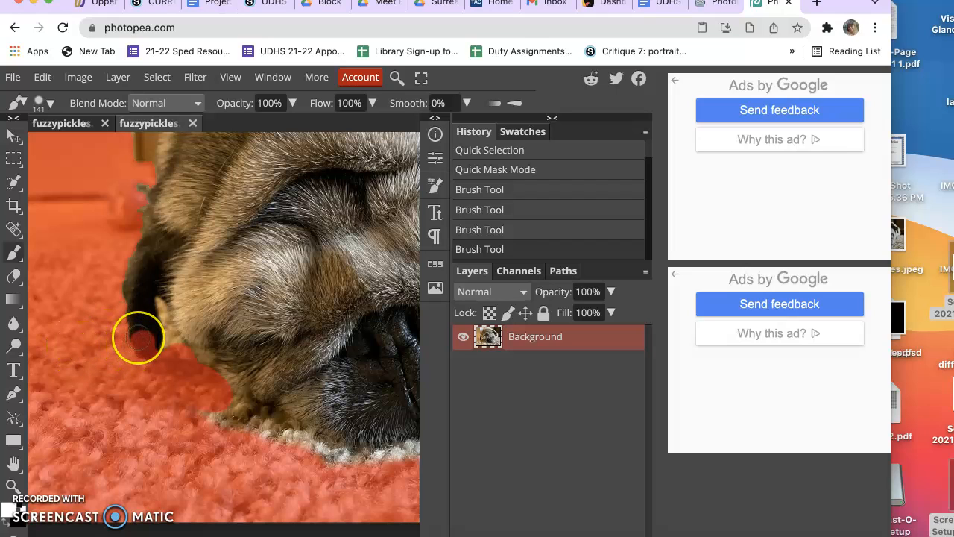
left_click_drag(142, 338, 149, 342)
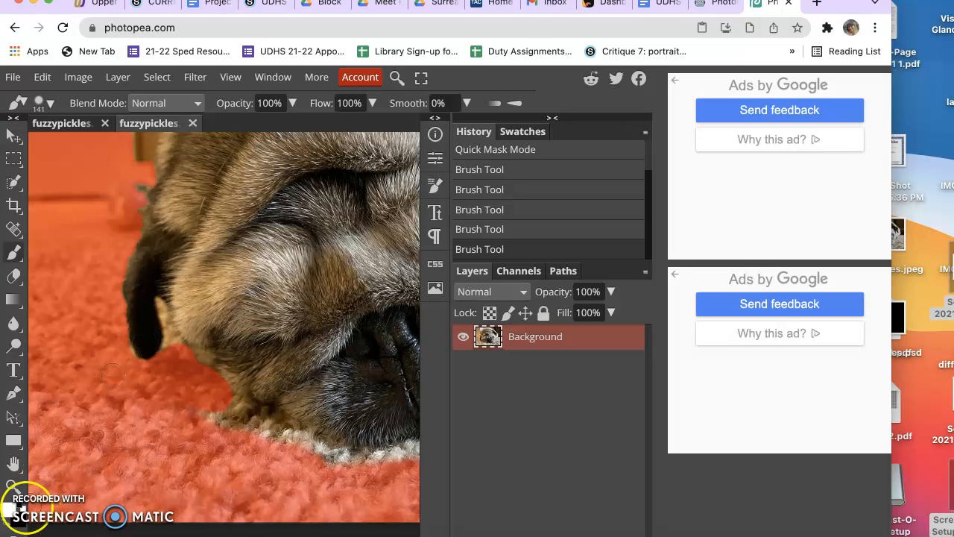
left_click(7, 527)
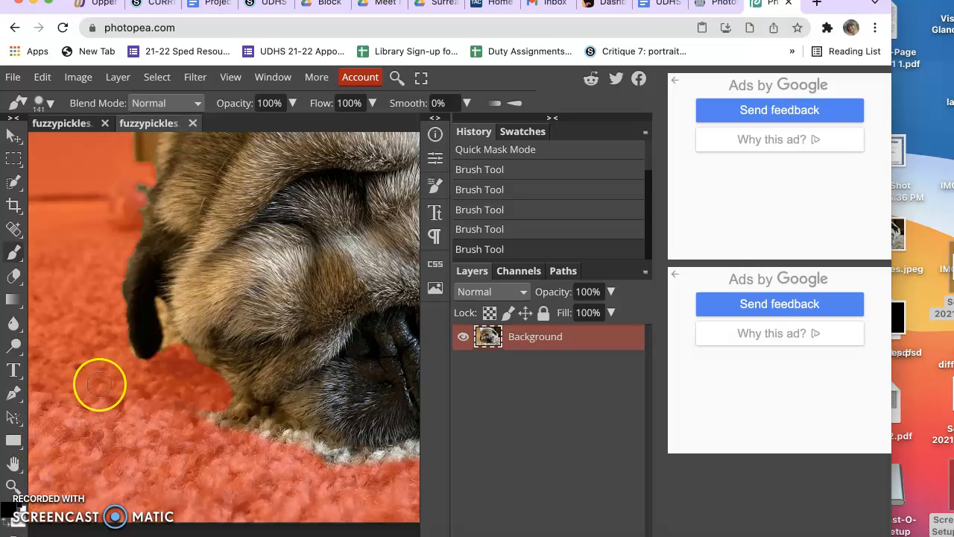
left_click_drag(123, 352, 128, 362)
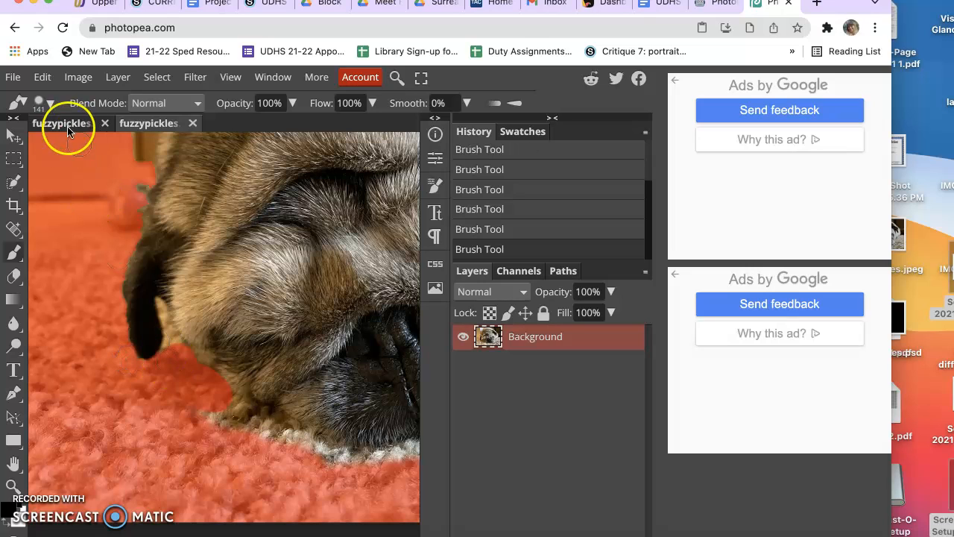
- Mask the narrow gap between the pug's ear and cheek with a 36 px brush
left_click(44, 102)
mouse_move(168, 143)
left_mouse_down()
mouse_move(134, 144)
mouse_move(148, 146)
left_mouse_up()
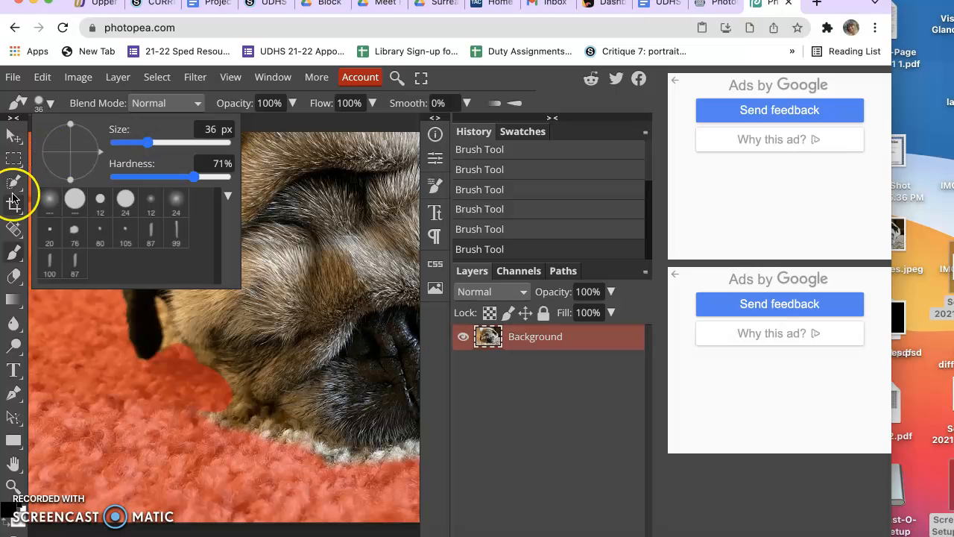
left_click(14, 257)
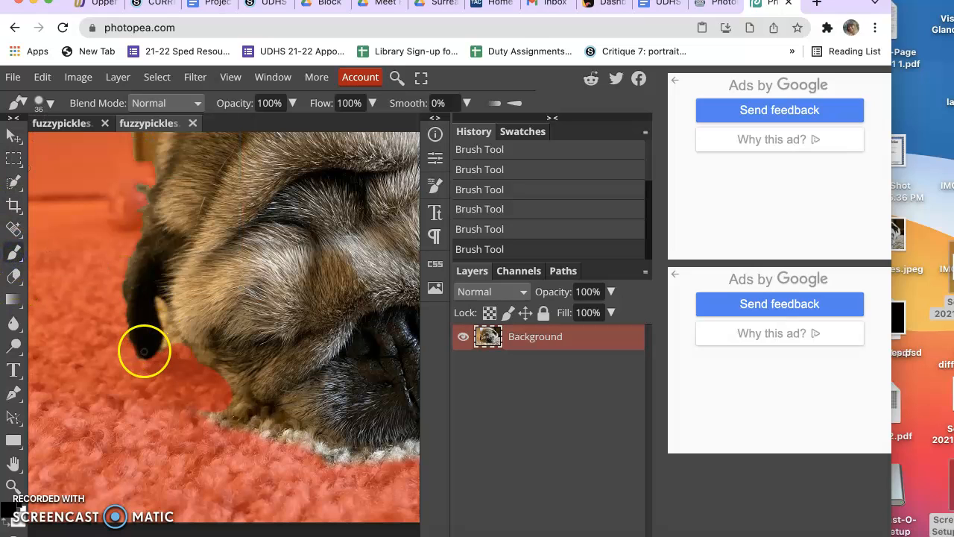
left_click(163, 316)
mouse_move(163, 309)
left_mouse_down()
mouse_move(175, 330)
mouse_move(159, 315)
mouse_move(160, 345)
mouse_move(174, 341)
mouse_move(175, 329)
mouse_move(171, 347)
mouse_move(171, 339)
left_mouse_up()
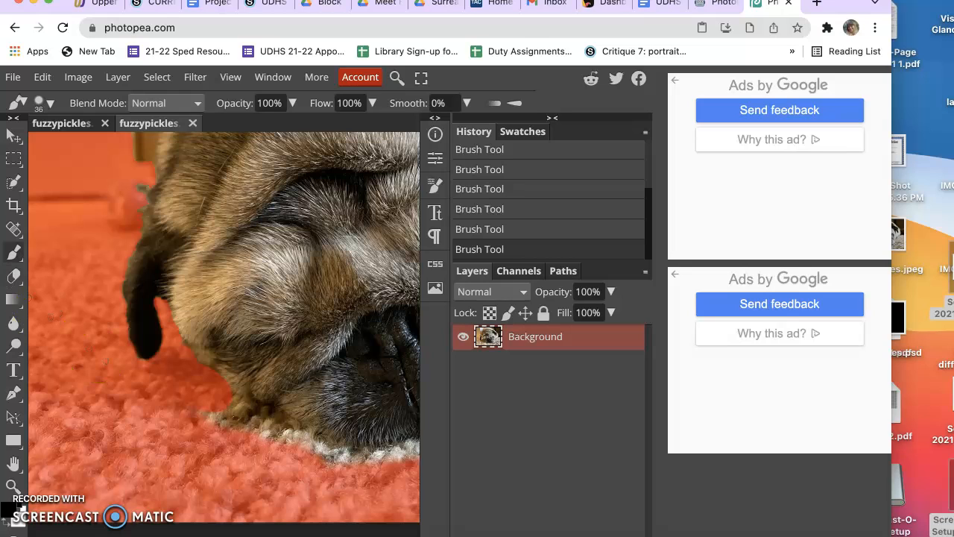
- Switch to the other fuzzypickles document and turn off Quick Mask Mode to load its mask as a selection
left_click(64, 127)
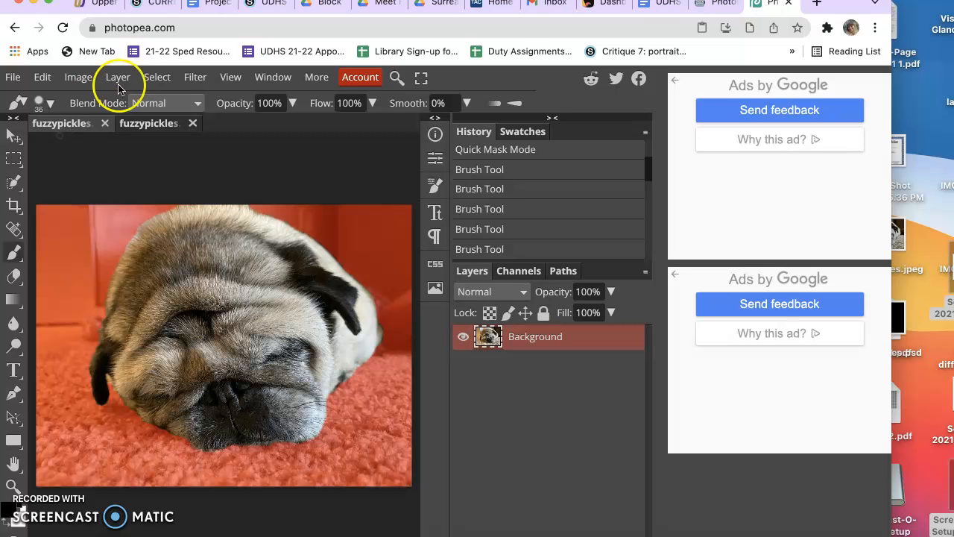
left_click(157, 77)
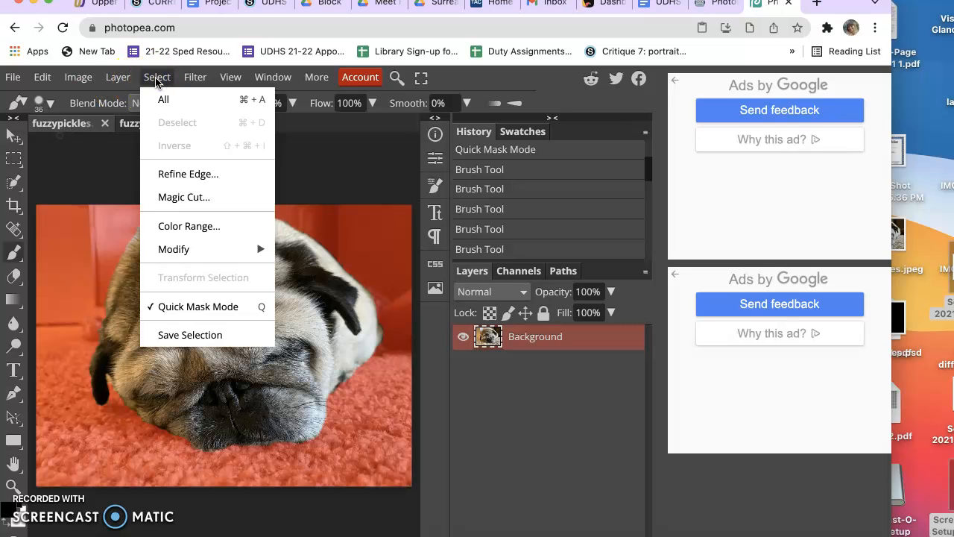
left_click(182, 306)
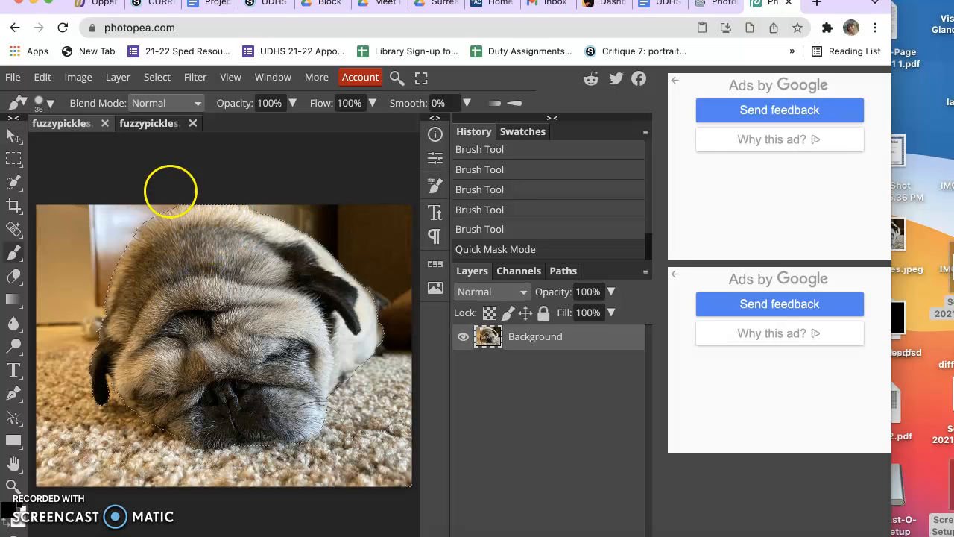
- Invert the selection and cut the background away from around the pug
left_click(157, 77)
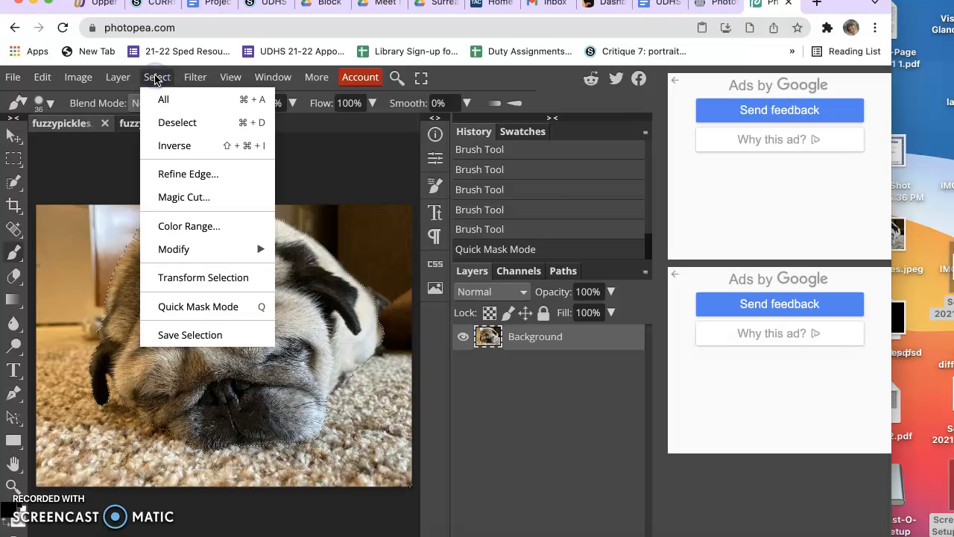
left_click(170, 144)
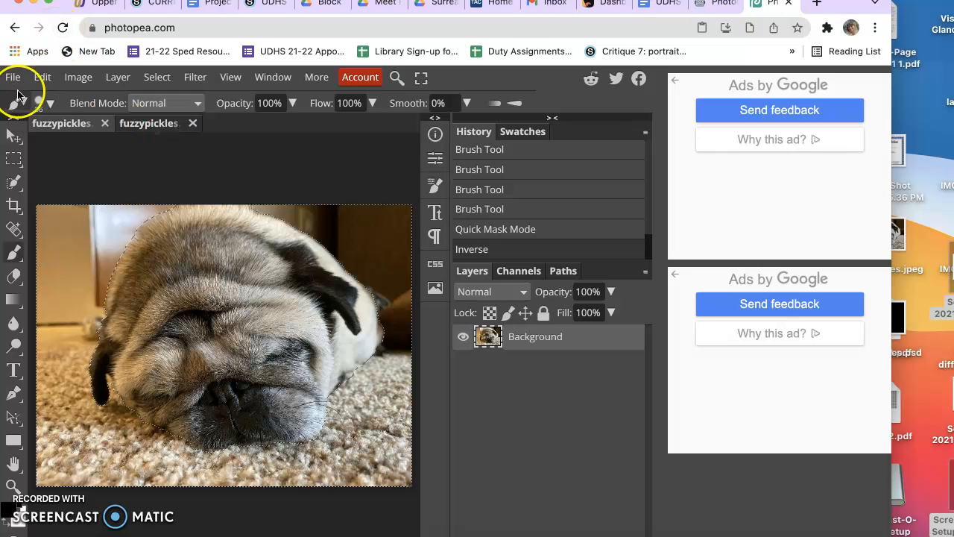
left_click(40, 79)
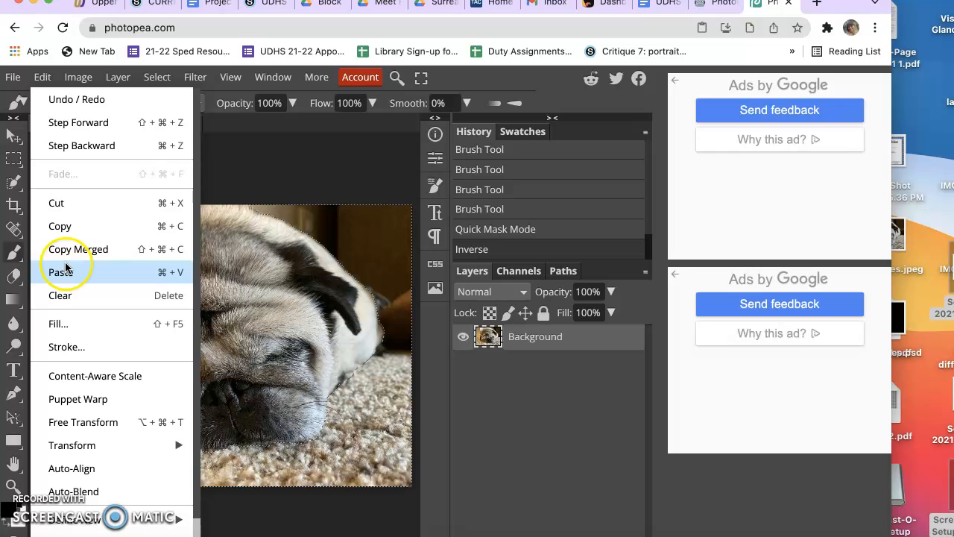
left_click(71, 203)
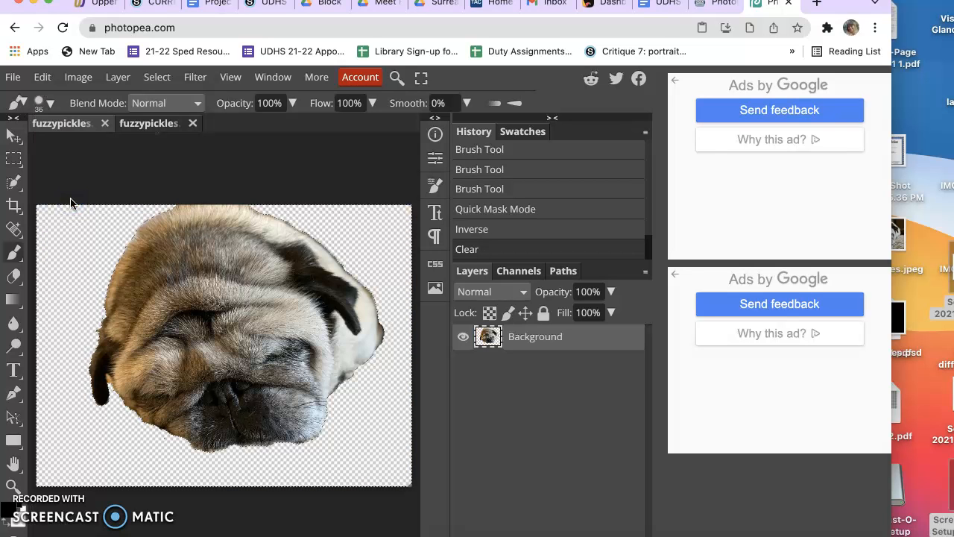
left_click(13, 77)
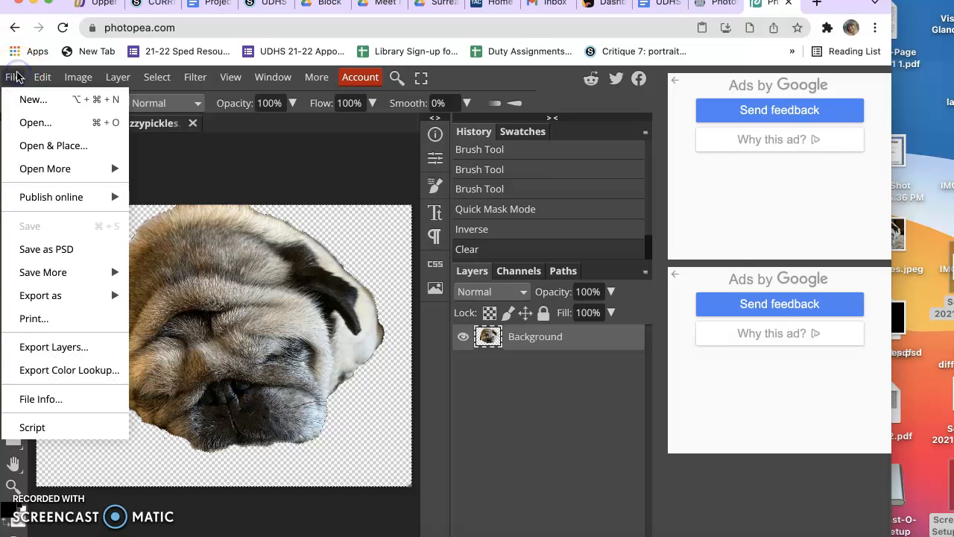
left_click(65, 250)
left_click(437, 449)
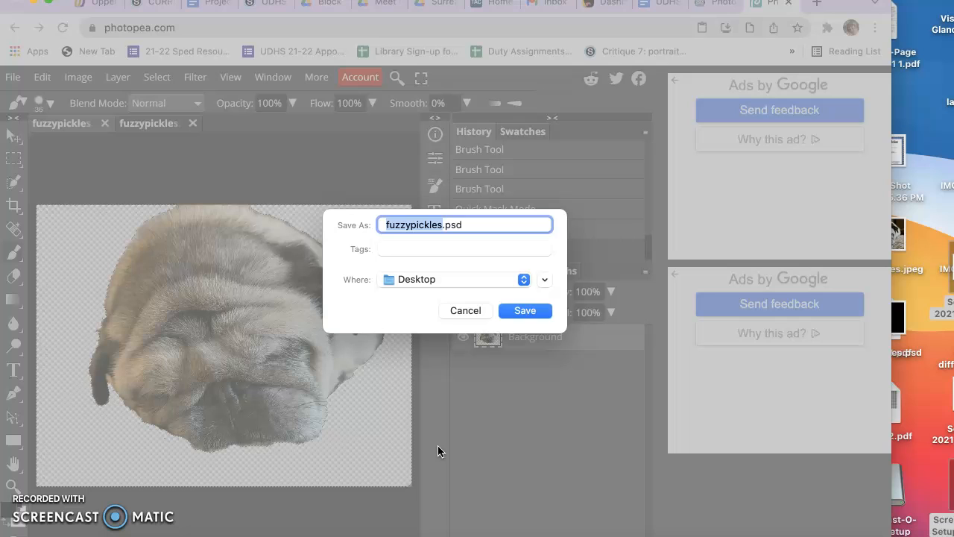
left_click(457, 307)
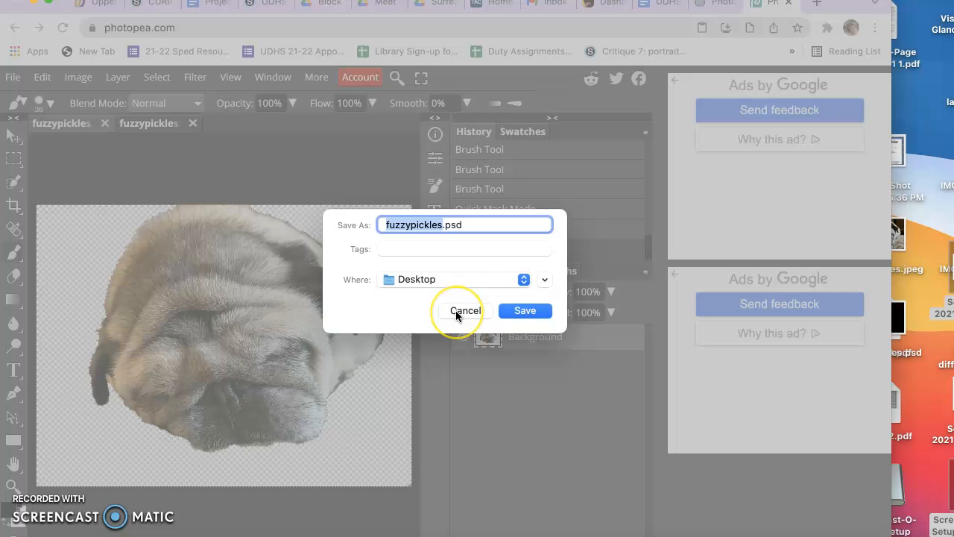